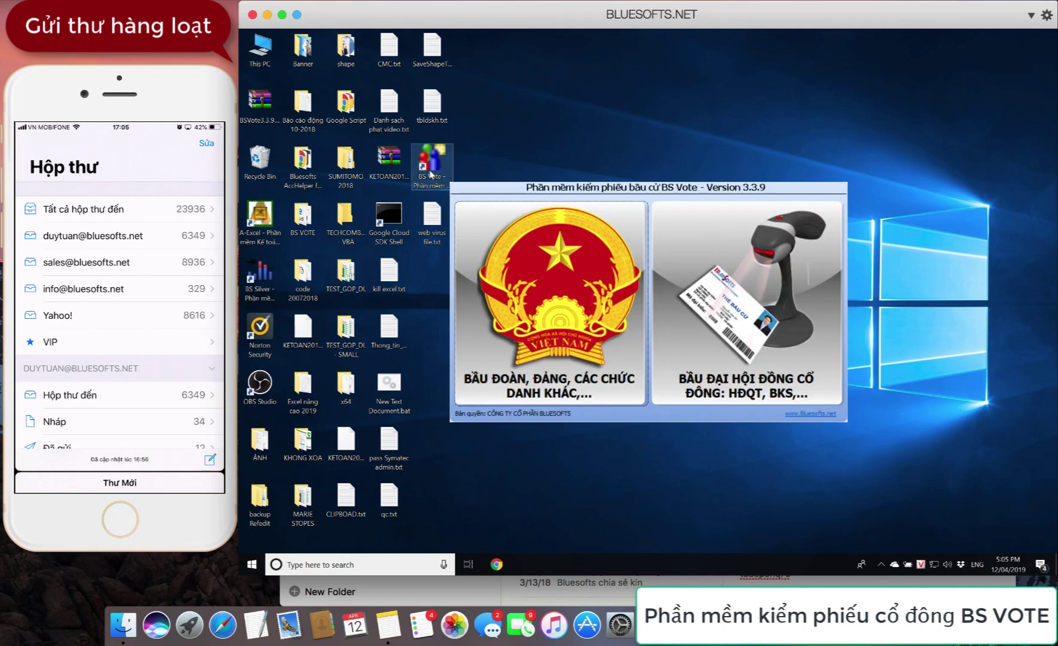
Step: Open the 'Bầu Đại hội đồng cổ đông' vote counter and log in with the password
left_click(699, 274)
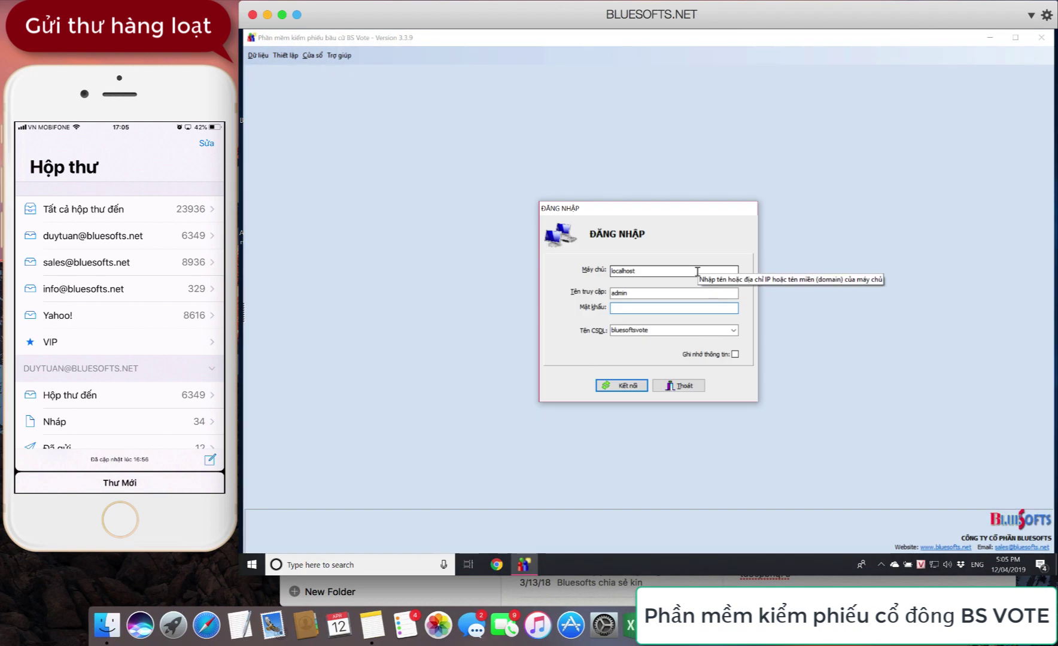
key("Return")
Step: Review the company information record under Thiết lập
left_click(285, 55)
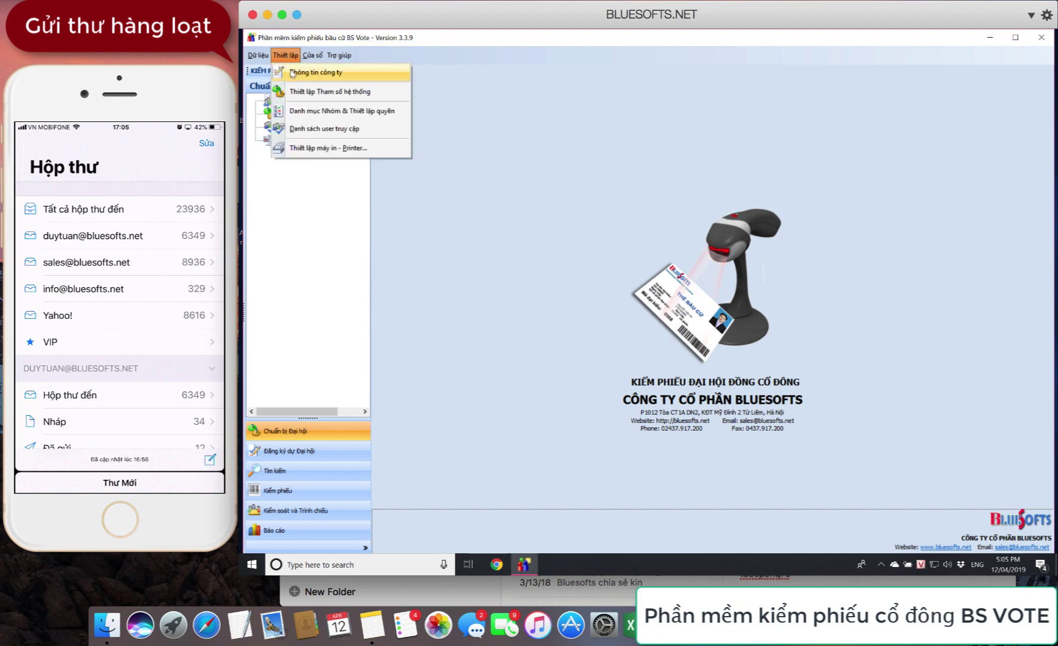
left_click(314, 72)
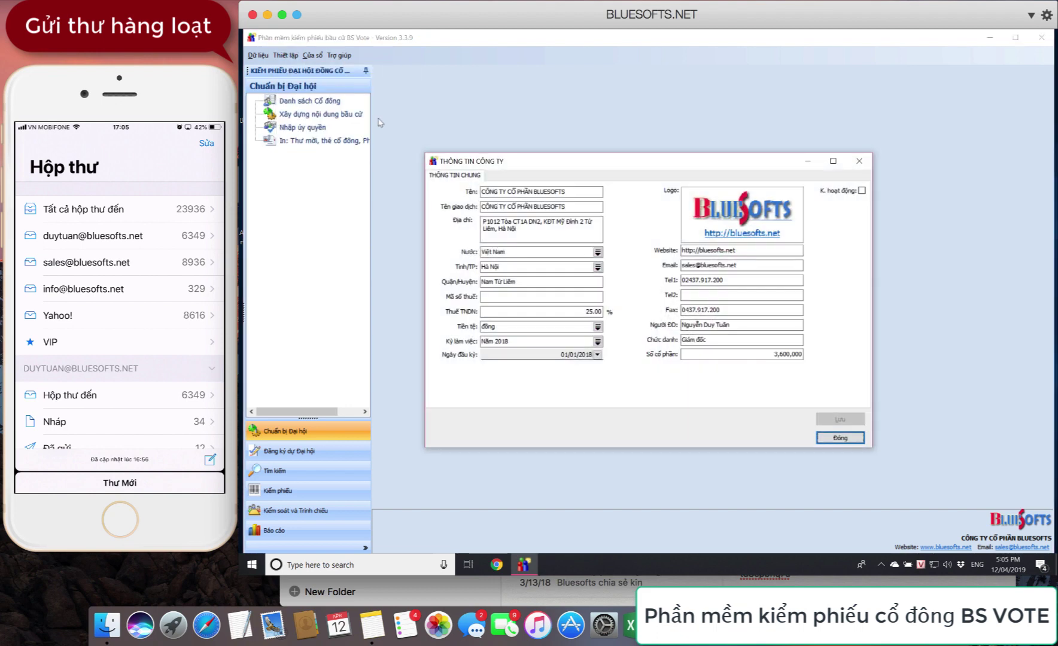
left_click(841, 438)
Step: Check the software version details, then show the 'Danh sách Cổ đông' list
left_click(339, 54)
left_click(372, 134)
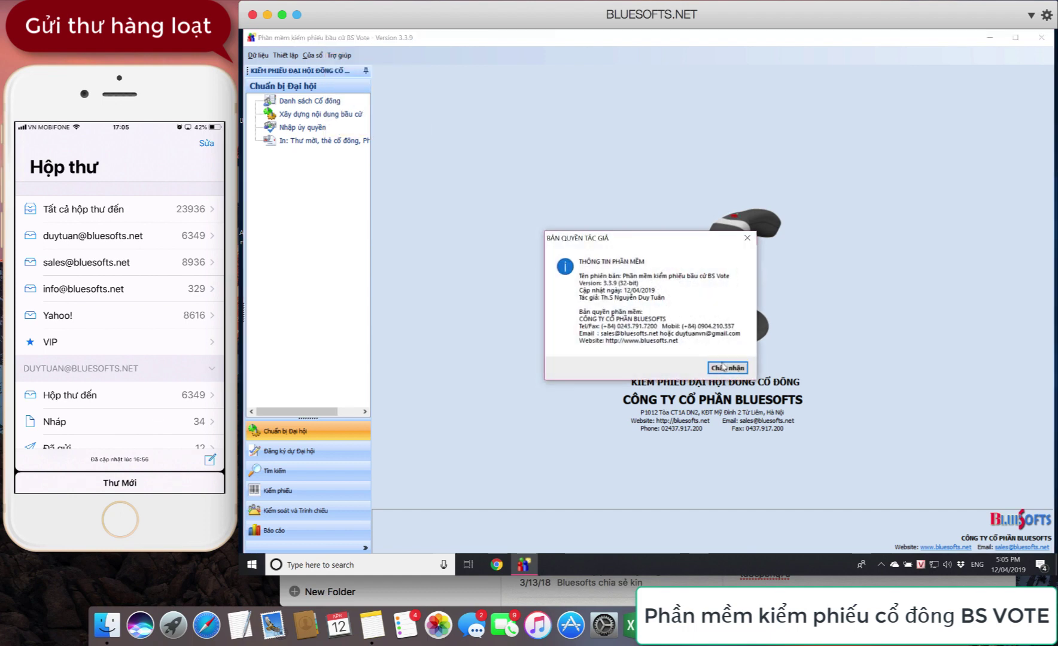
left_click(727, 368)
left_click(310, 101)
Step: Tick shareholders 0001–2081, 0005, 0004 and 0008 using the Tùy chọn checkboxes
left_click(542, 523)
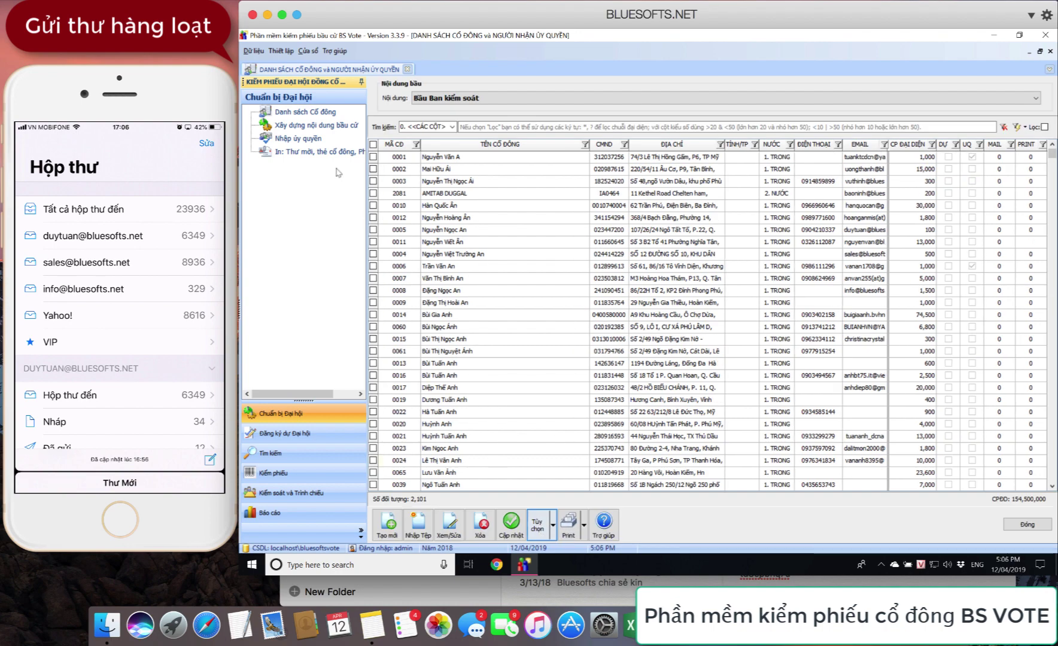
left_click(373, 157)
left_click(373, 193, "shift")
left_click(373, 230)
left_click(373, 254)
left_click(373, 290)
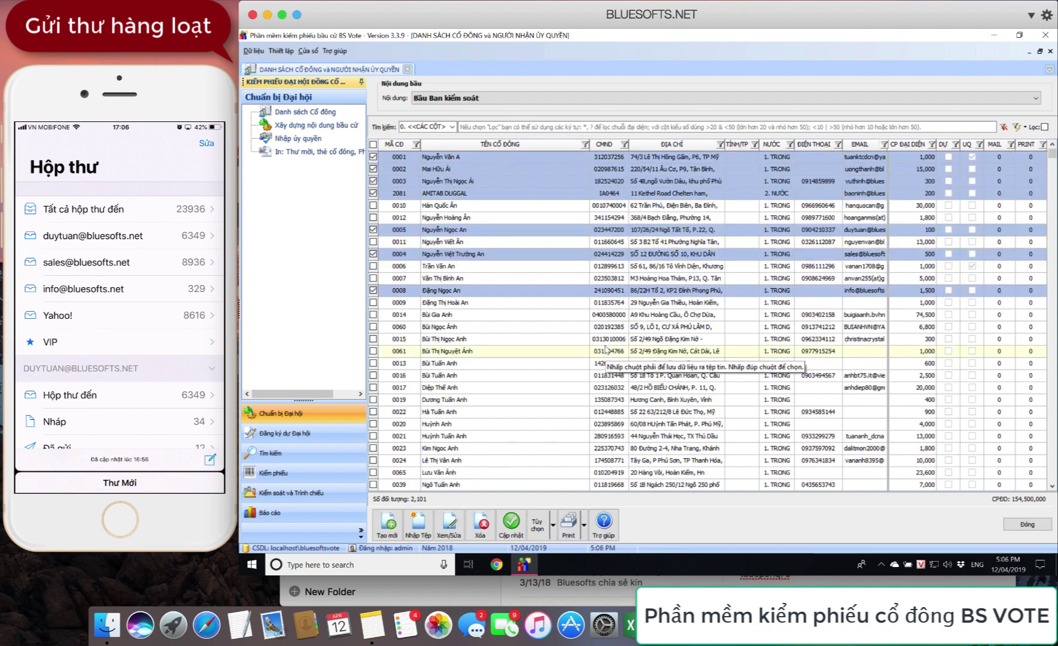
left_click(577, 521)
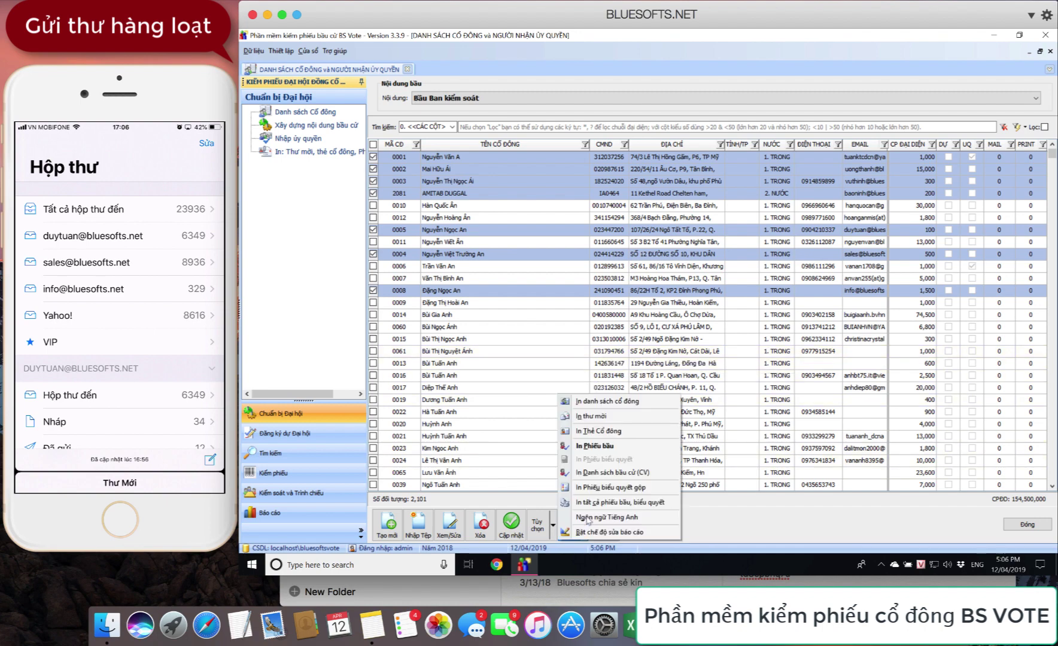
Step: Mail the 'In thư mời' invitation letters to the ticked shareholders in PDF file format
left_click(613, 419)
left_click(731, 334)
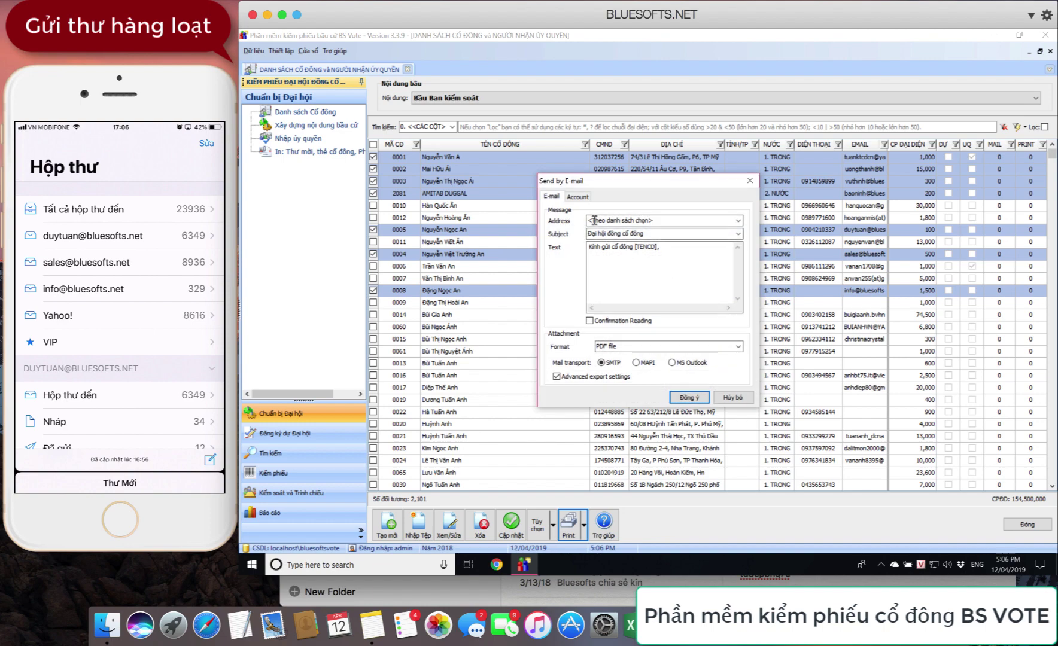
left_click(577, 197)
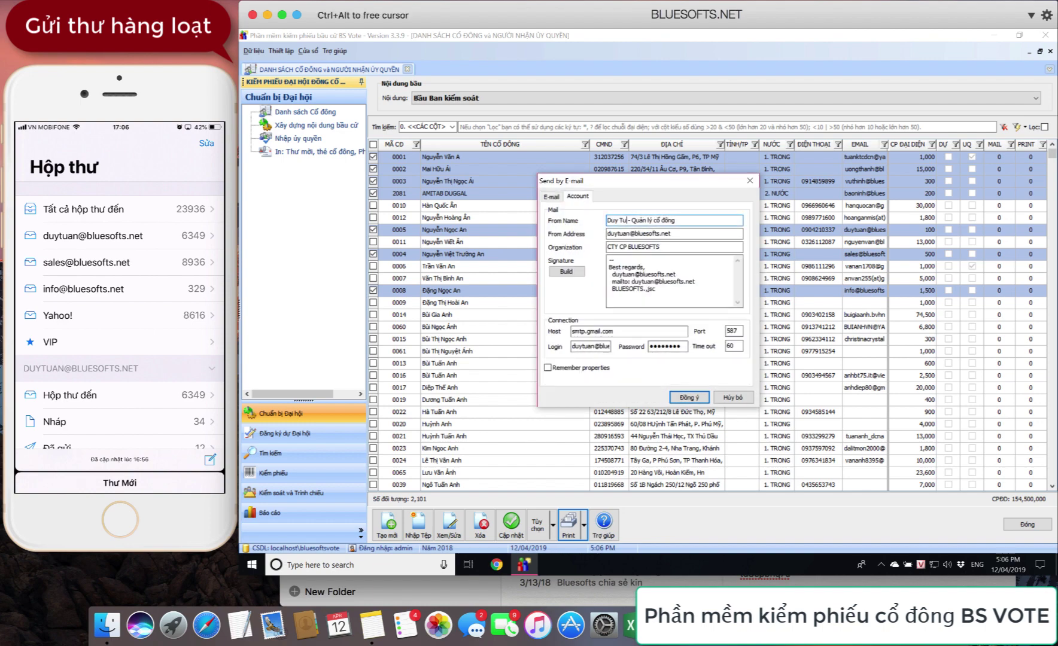
type("ấn")
double_click(633, 246)
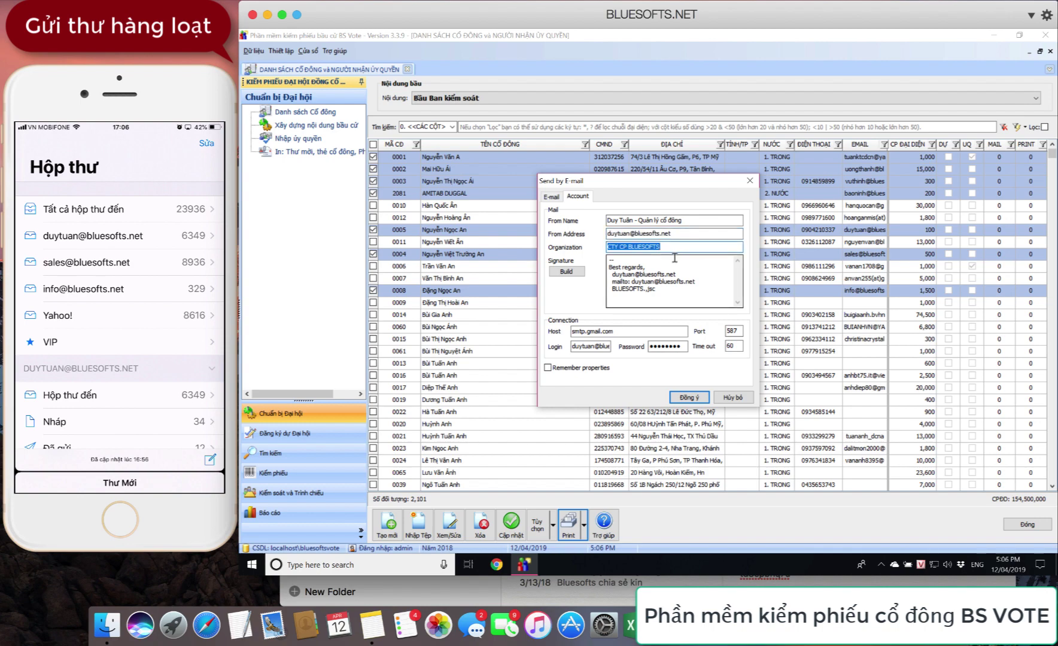
left_click(551, 197)
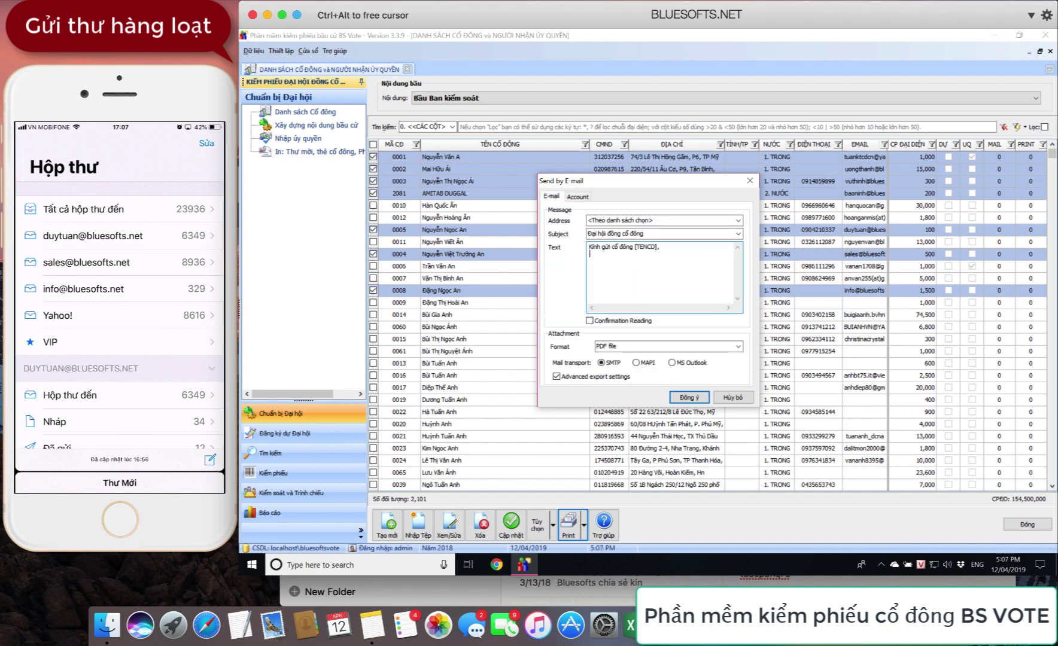
left_click(737, 346)
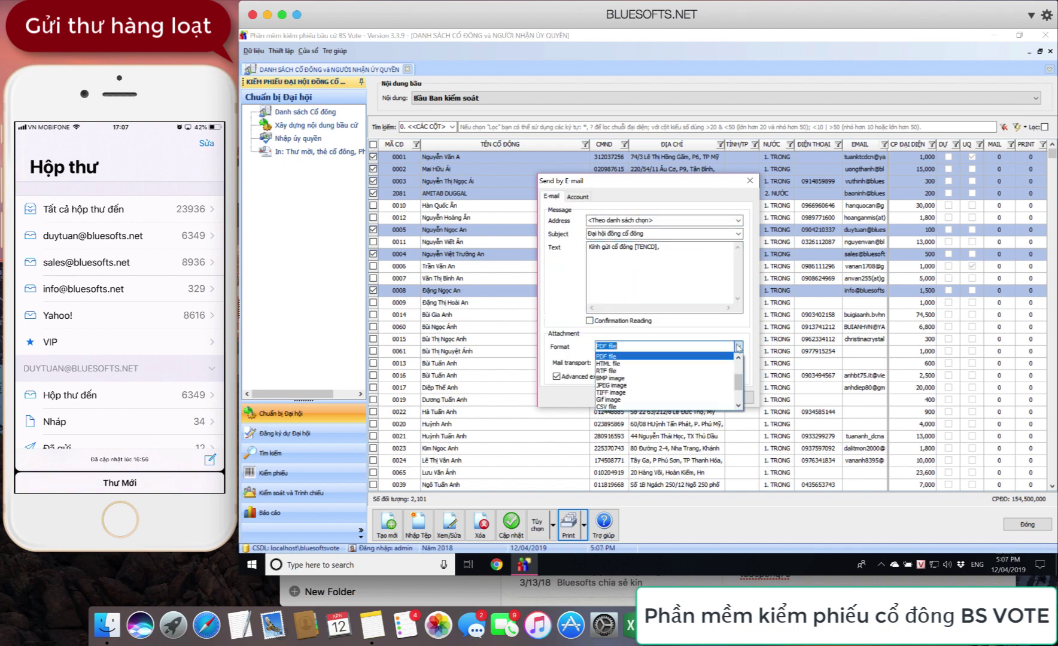
left_click(738, 349)
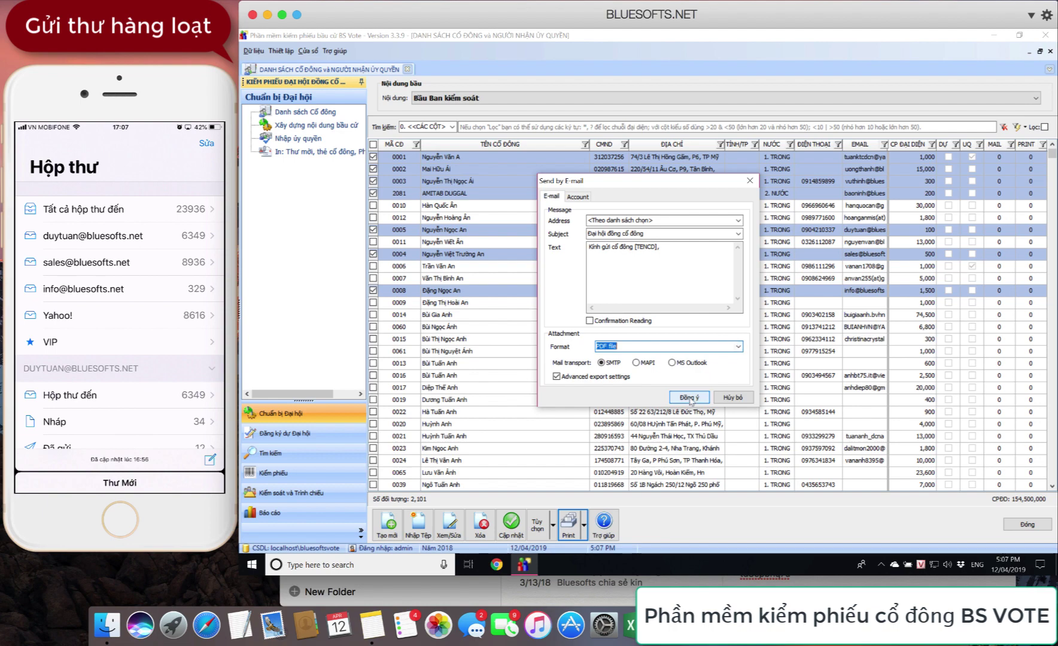
left_click(688, 398)
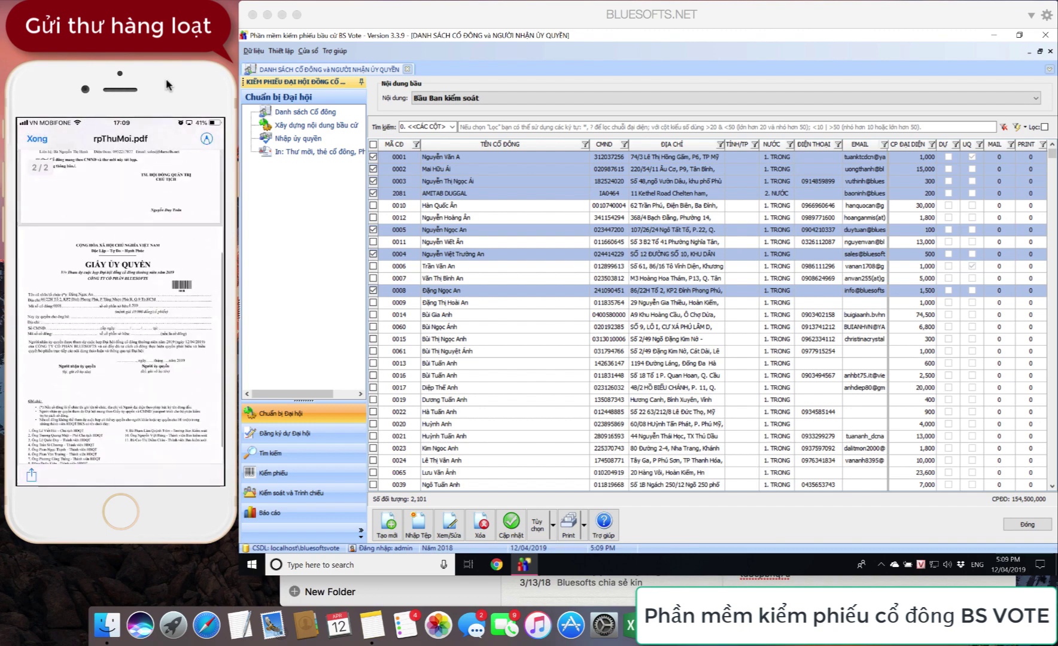
Step: Open 'Báo cáo kết quả kiểm phiếu' from Báo cáo and show its print preview
left_click(270, 512)
left_click(319, 165)
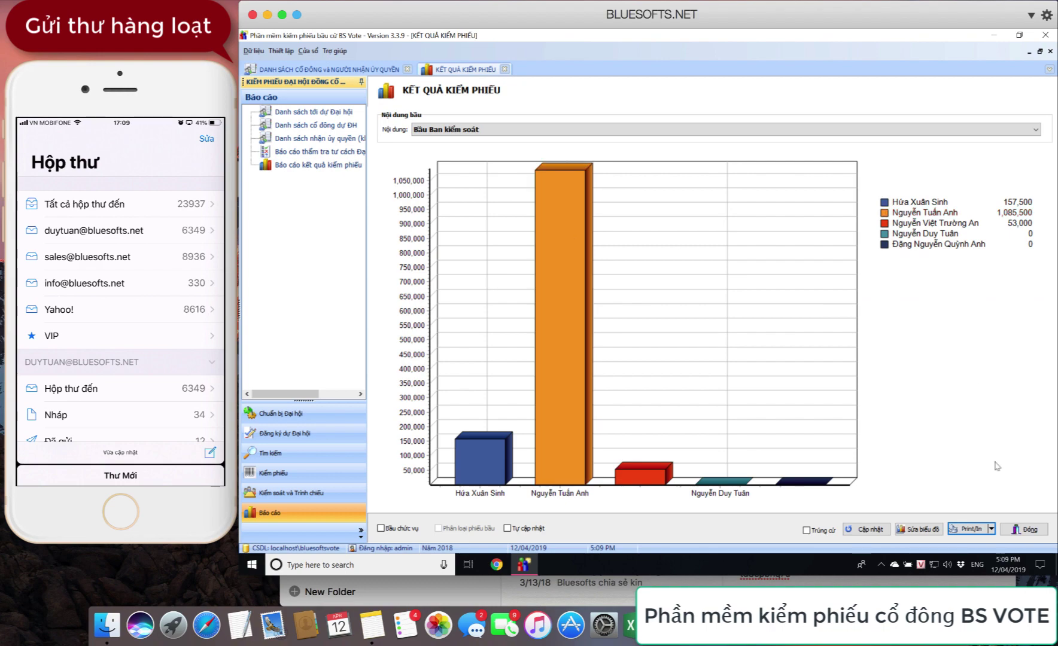
left_click(993, 530)
left_click(947, 445)
scroll(710, 416, "down", 3)
scroll(709, 373, "up", 3)
scroll(710, 372, "down", 3)
scroll(707, 316, "up", 3)
scroll(707, 316, "up", 1)
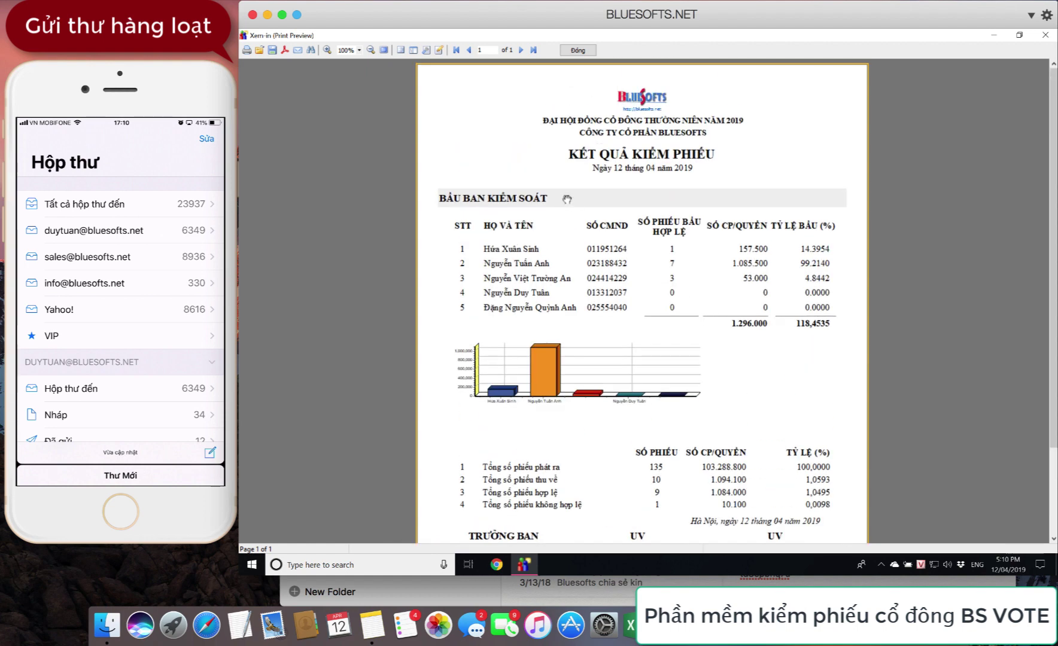
Step: Email the previewed report with subject 'Kết quả bầu cử' and greeting 'Kính gửi HĐQT'
left_click(299, 51)
triple_click(654, 234)
type("Kết quả bầu cử")
left_click_drag(613, 247, 667, 250)
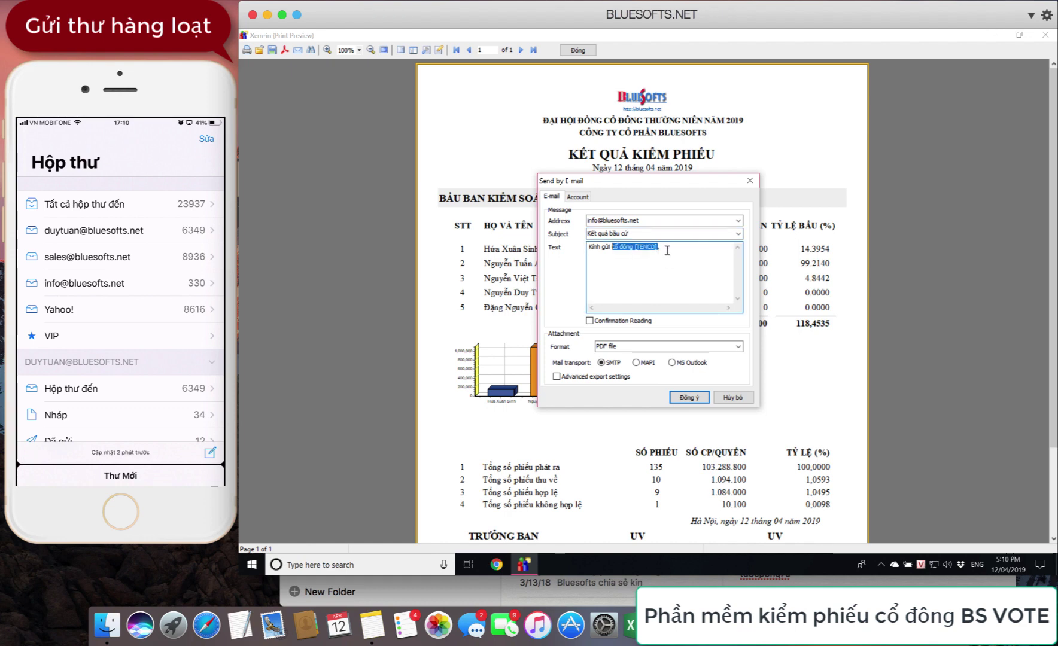
type("HĐQT,")
left_click(691, 398)
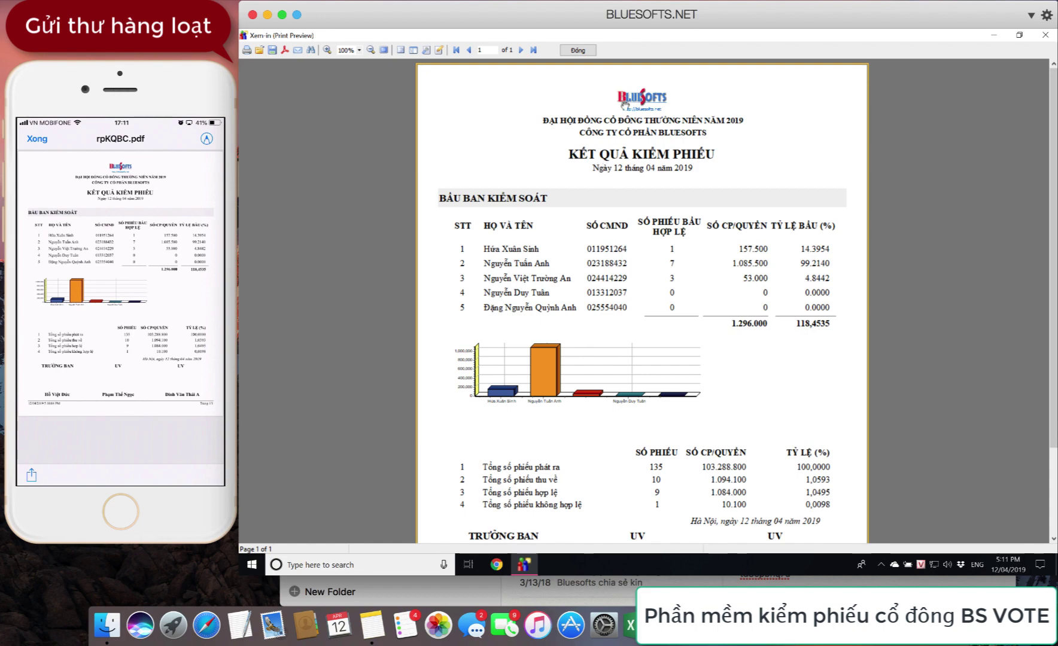
Step: Close the report preview and the KẾT QUẢ KIỂM PHIẾU tab
left_click(578, 51)
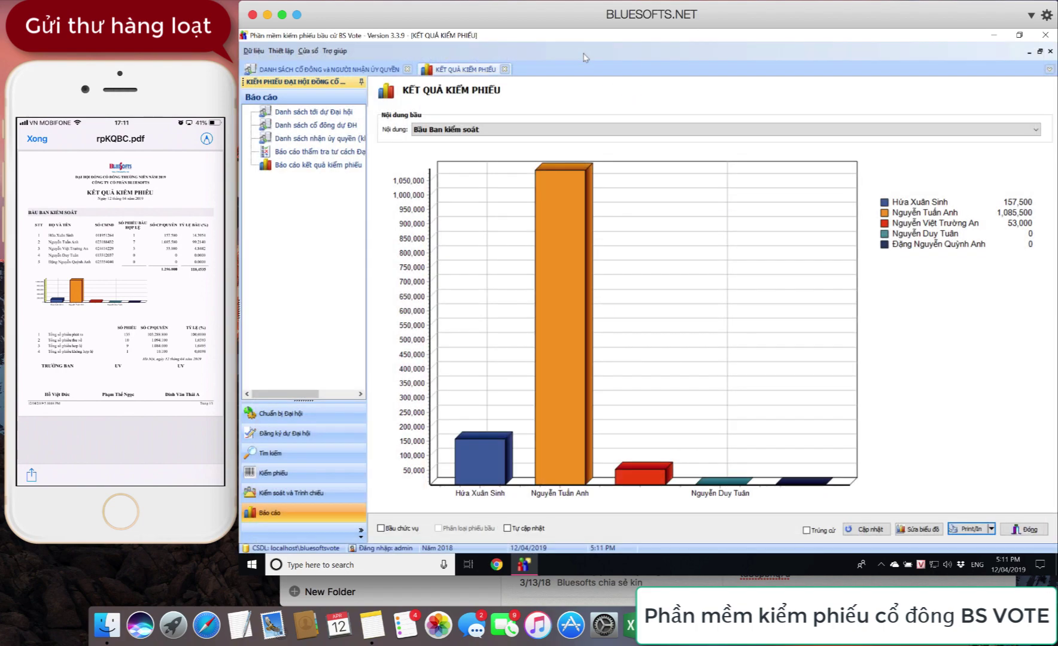
left_click(505, 69)
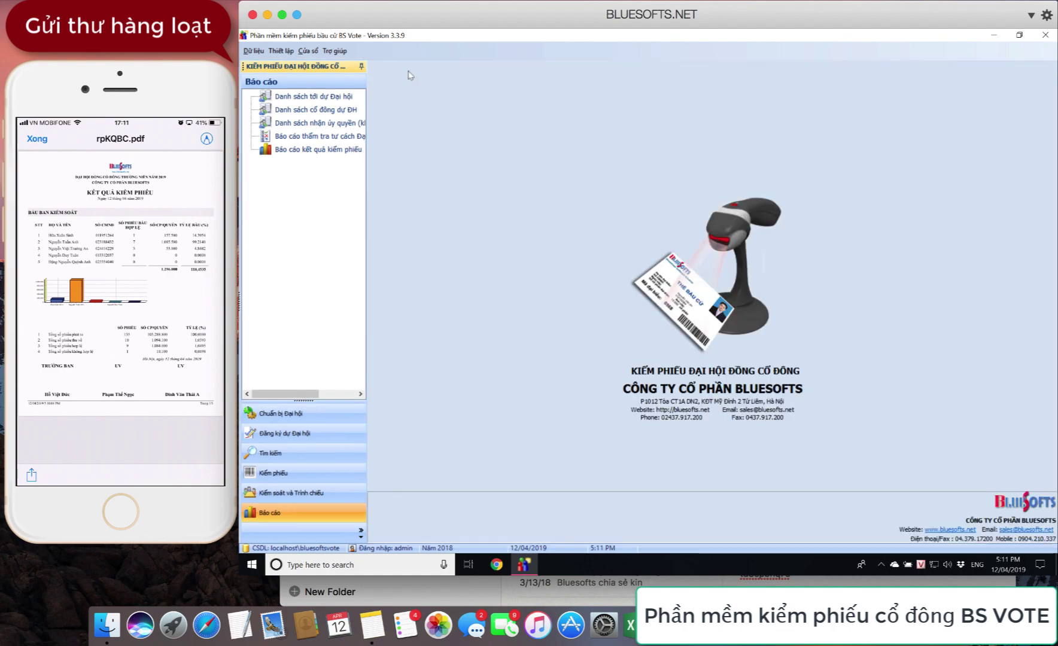